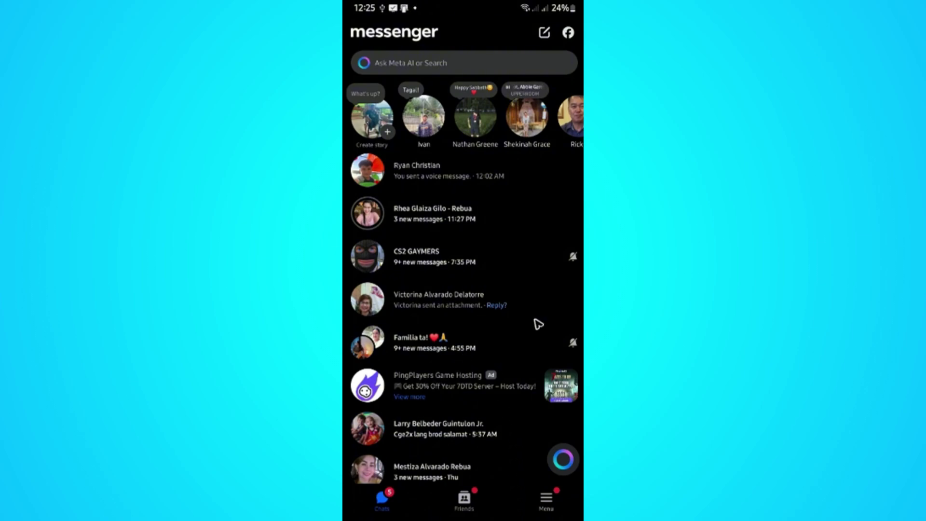
- Open Messenger's Settings from the menu, then leave Messenger for the Social Media folder
click(548, 499)
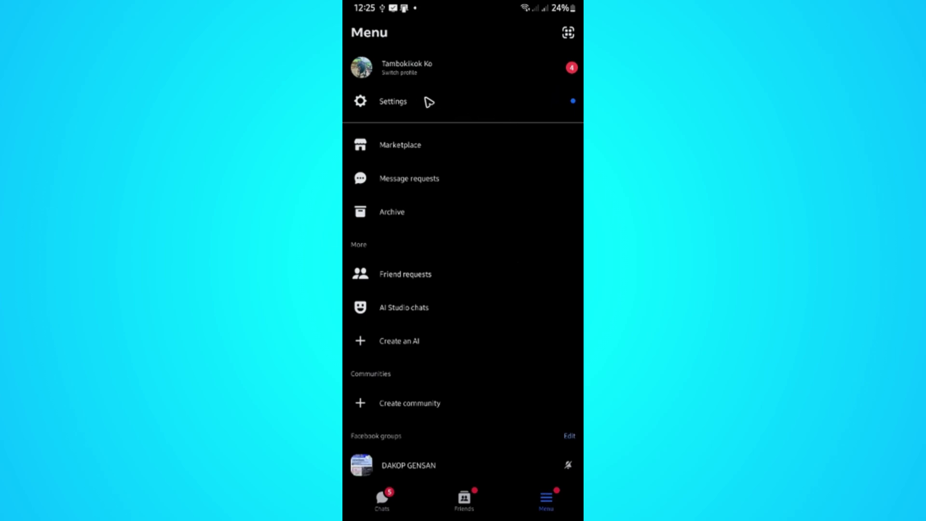
click(429, 101)
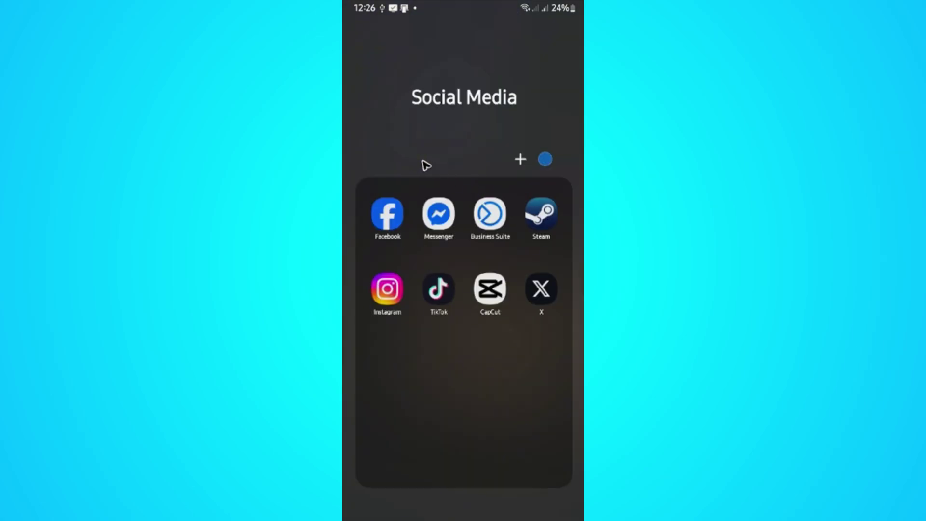
- Open 'Where you're logged in' under Accounts Center's Password and security in Facebook settings
click(388, 213)
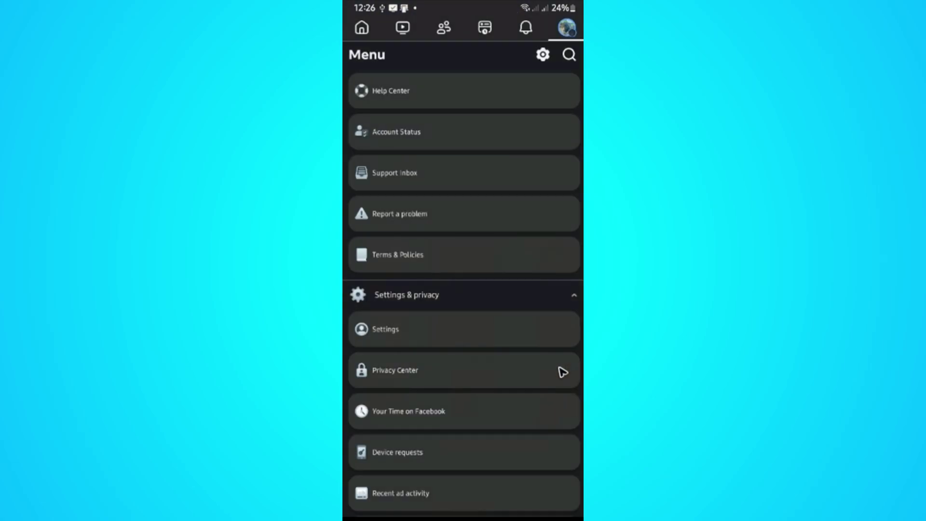
click(568, 29)
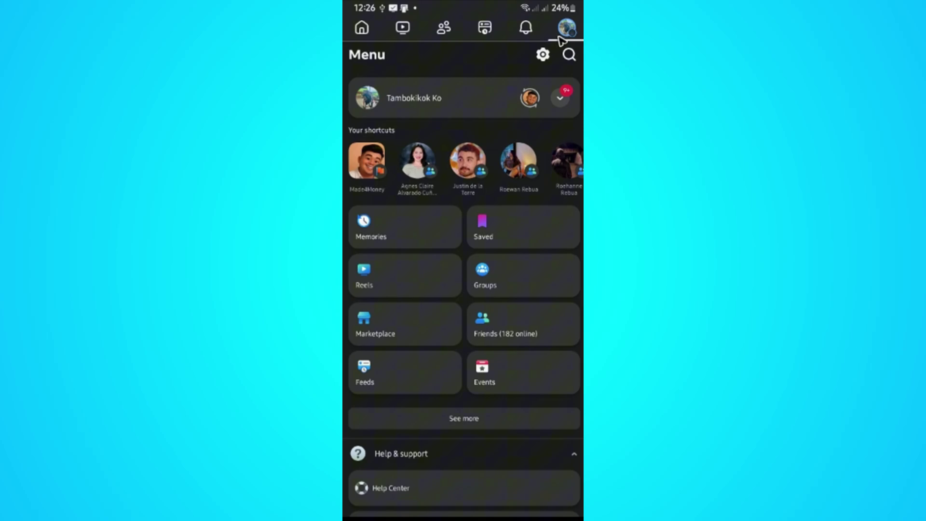
click(544, 55)
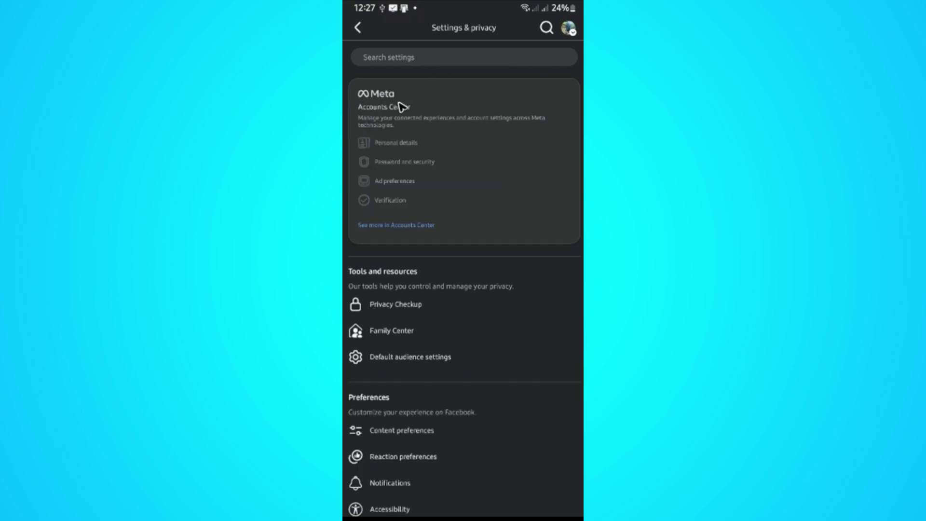
click(506, 175)
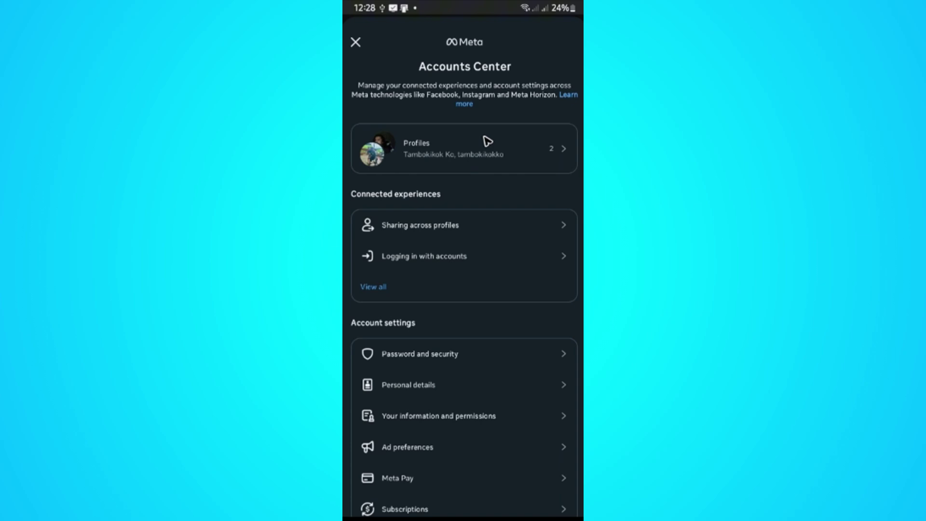
scroll(441, 323, down, 5)
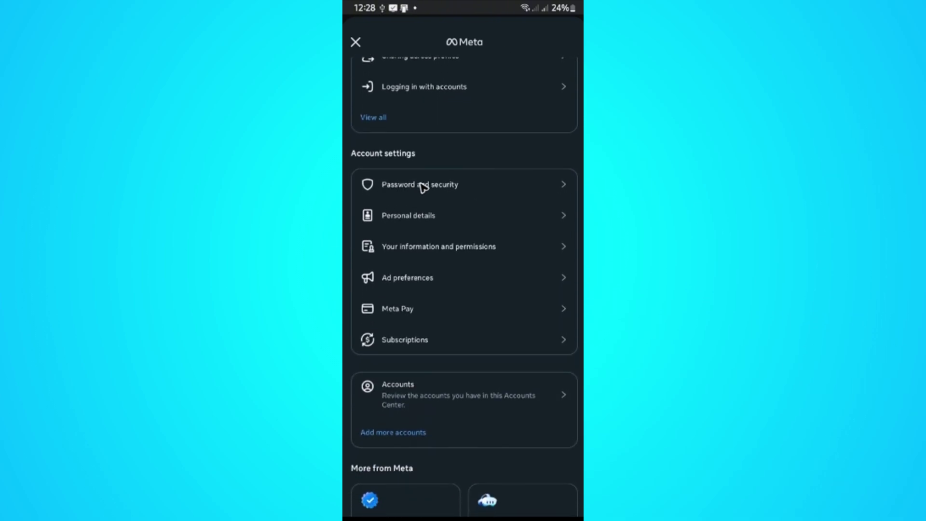
click(423, 187)
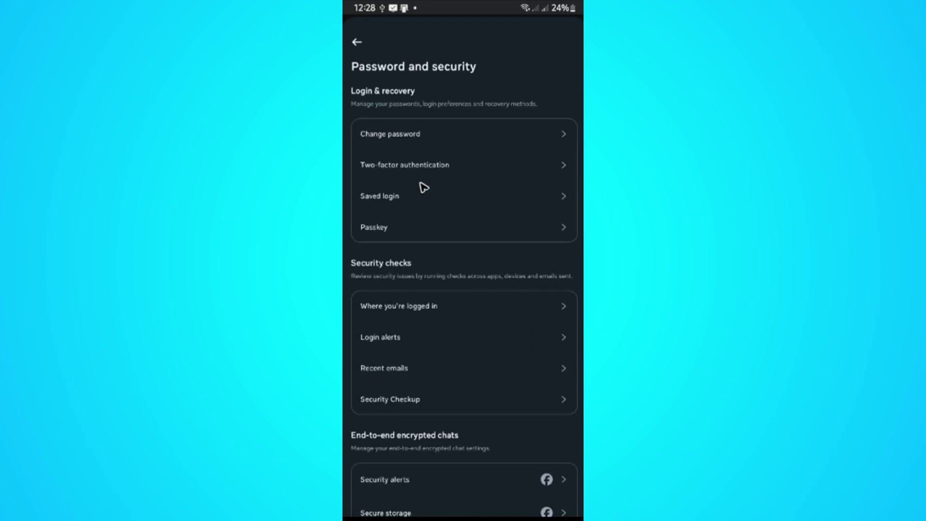
scroll(411, 215, down, 1)
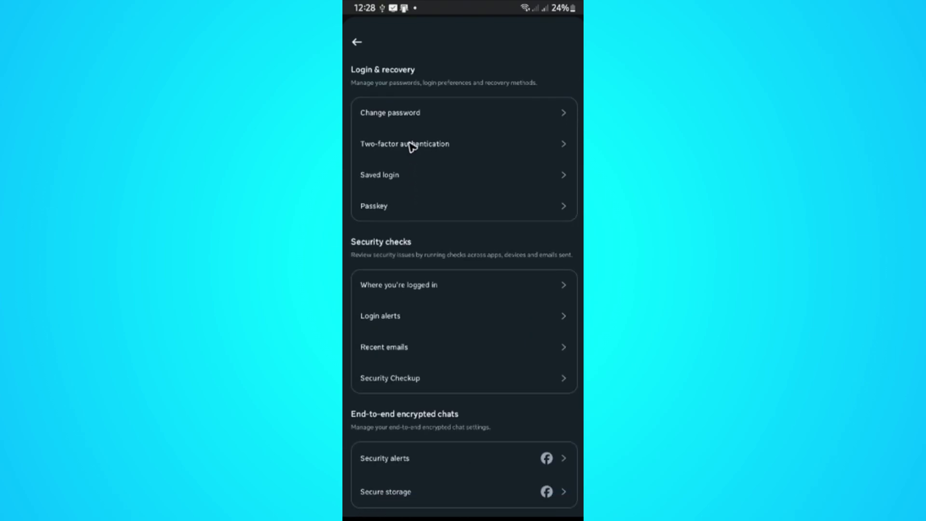
click(409, 290)
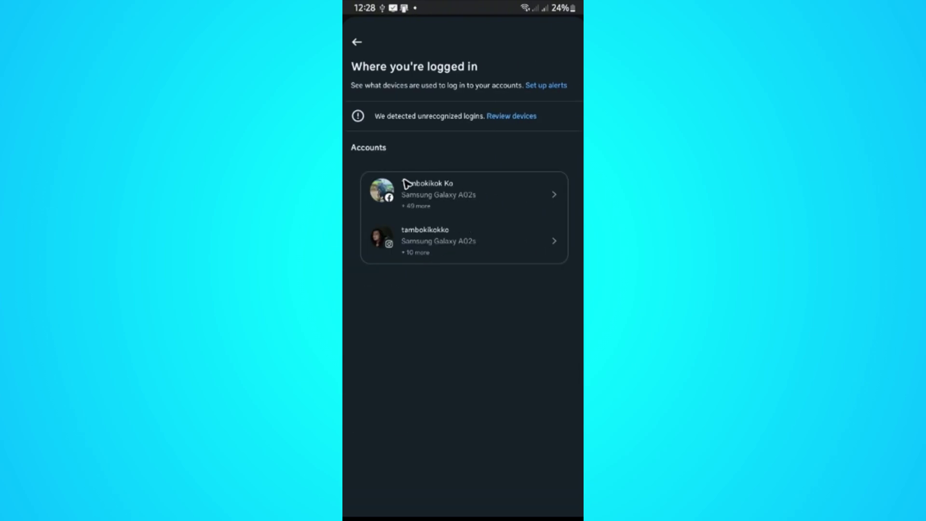
- Review the Facebook account's login activity and one device's logins, then return to the list
click(422, 194)
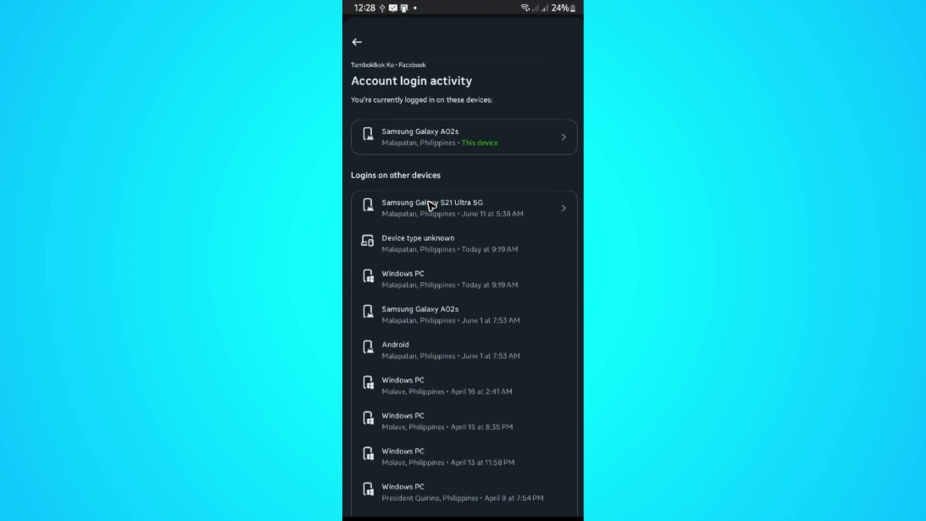
scroll(499, 319, down, 5)
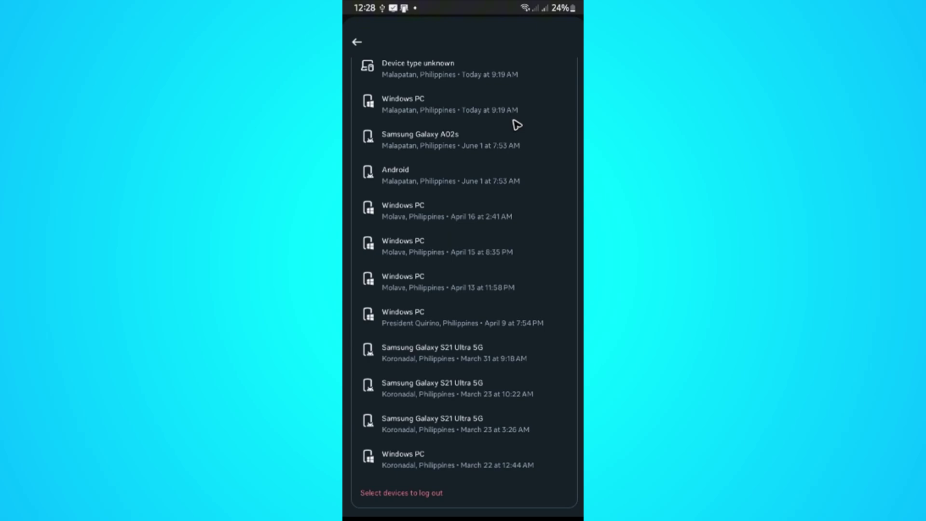
scroll(470, 130, up, 5)
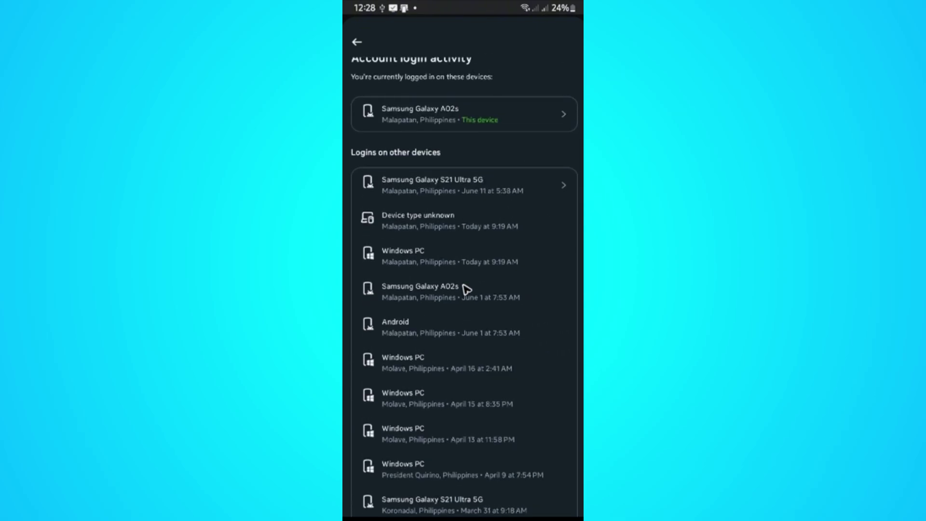
scroll(467, 275, down, 1)
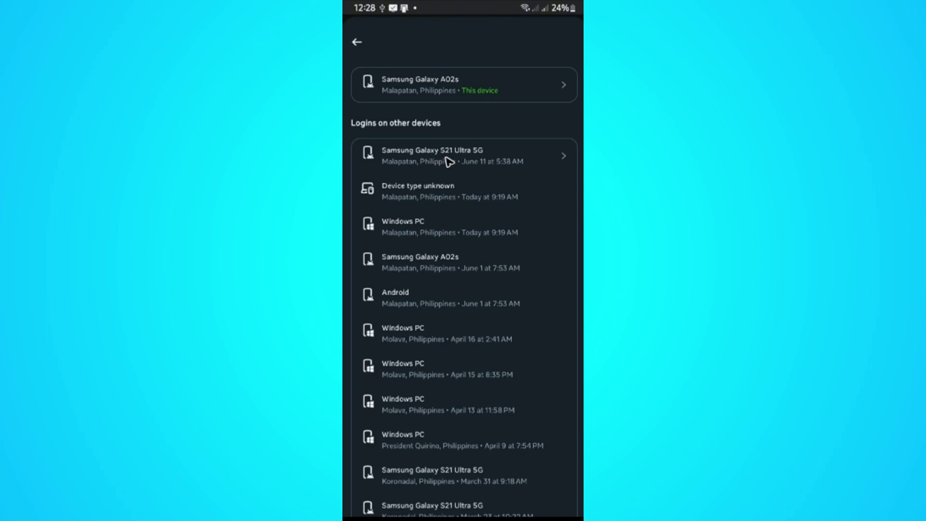
scroll(444, 438, down, 3)
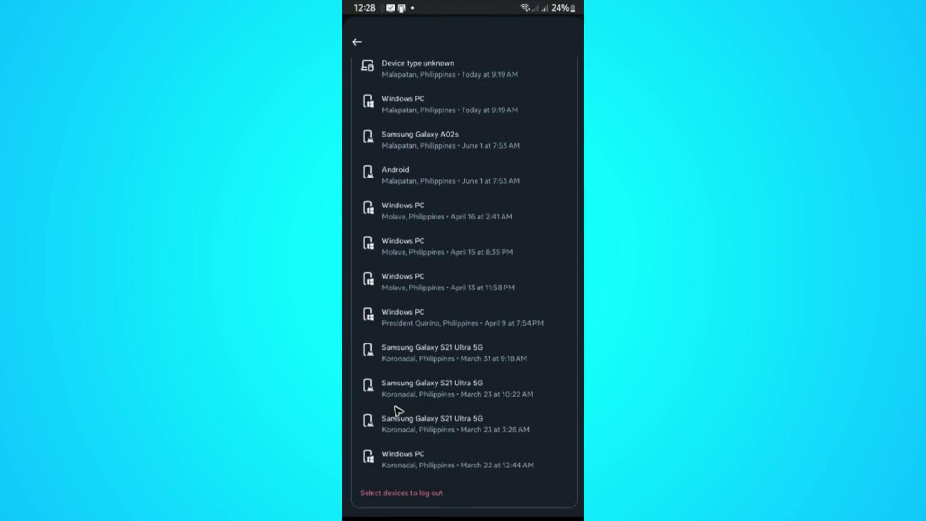
scroll(421, 149, up, 5)
scroll(376, 481, down, 2)
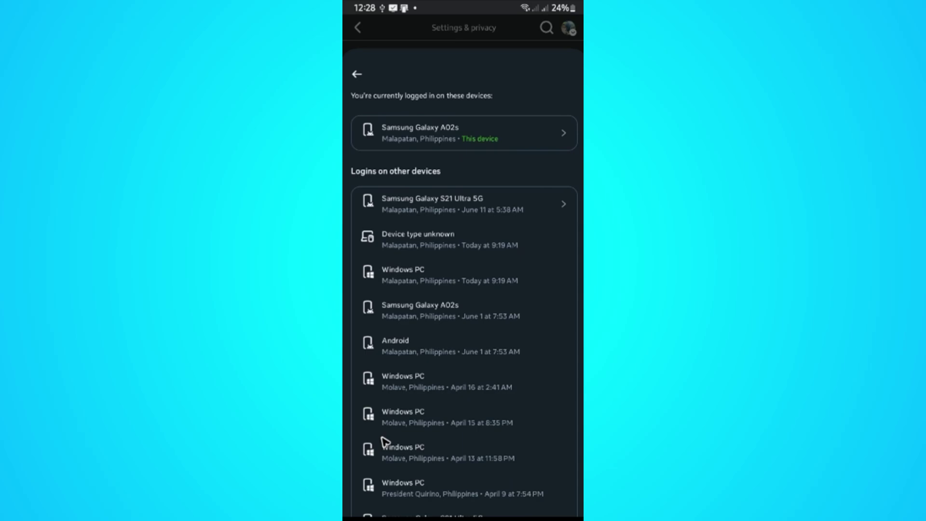
scroll(413, 387, down, 2)
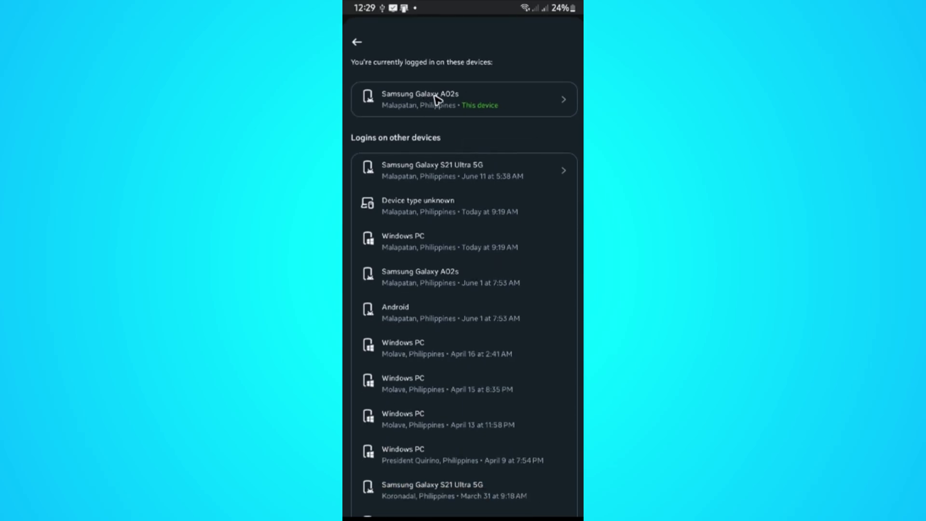
scroll(448, 239, down, 3)
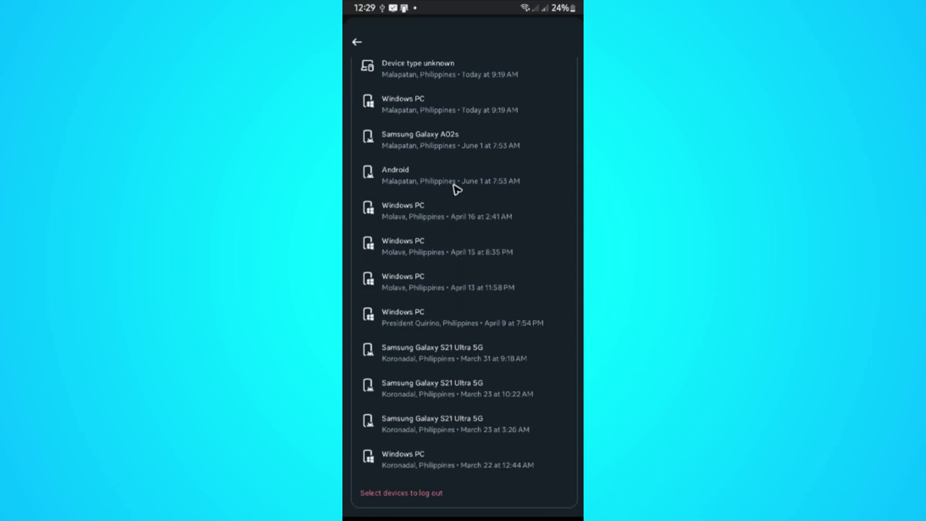
scroll(449, 181, up, 5)
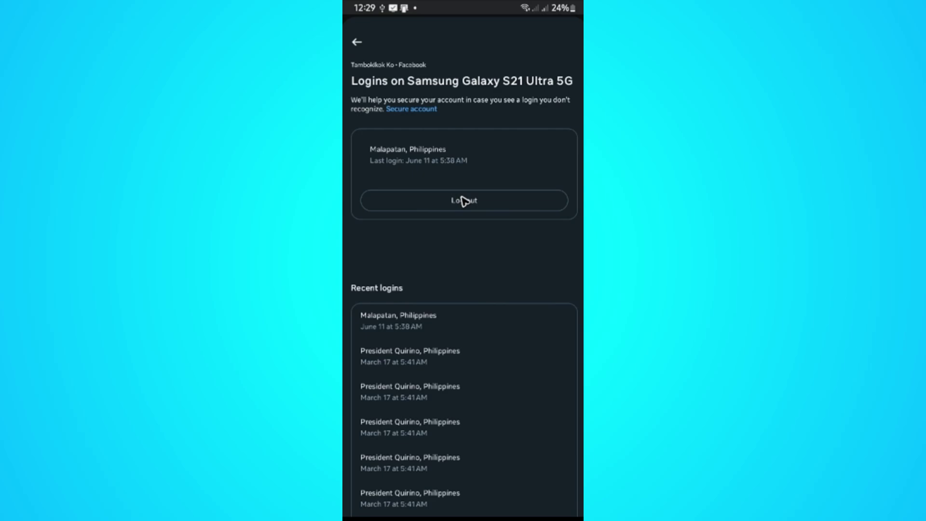
click(359, 45)
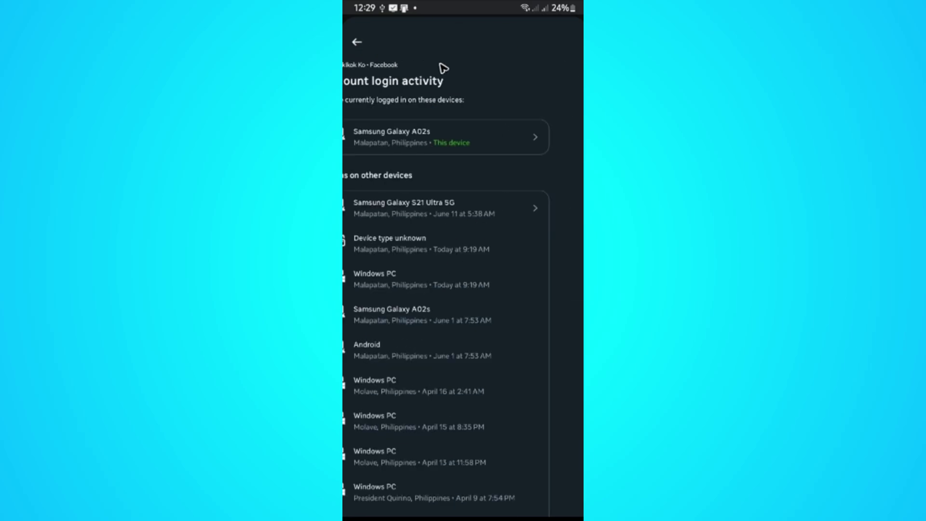
scroll(464, 319, down, 5)
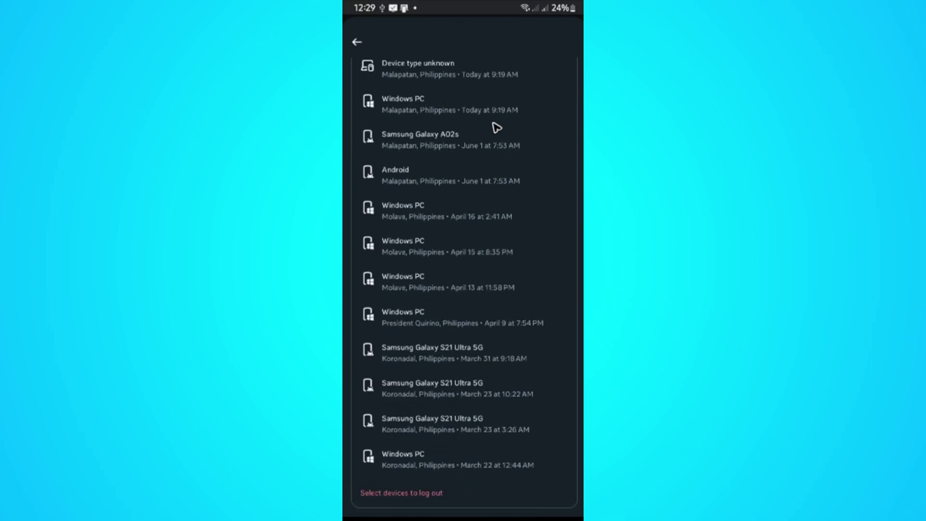
- Select all other devices for logout, then back out of Accounts Center to Settings & privacy
click(398, 494)
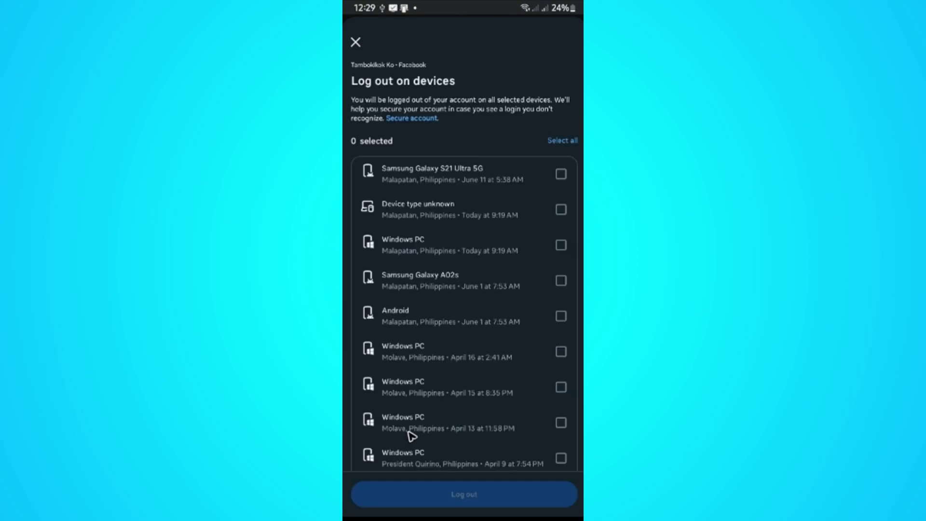
click(564, 141)
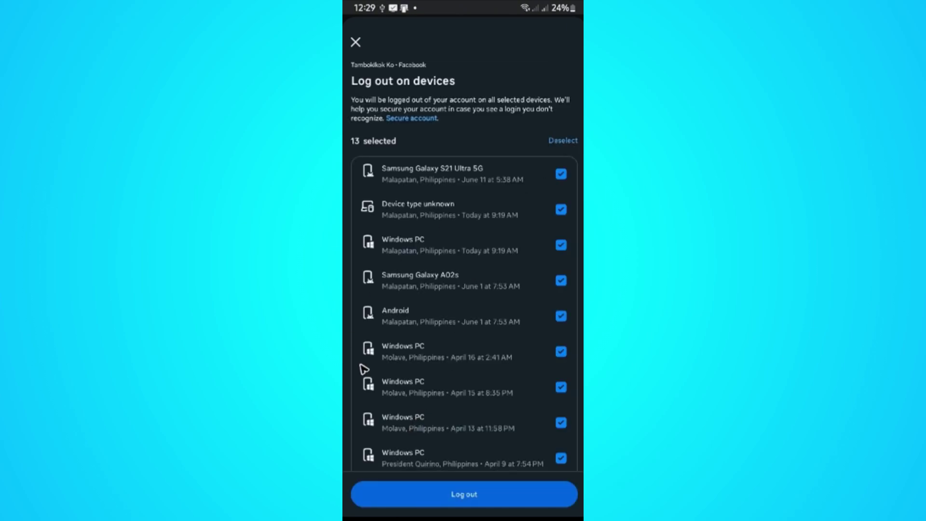
scroll(498, 241, down, 5)
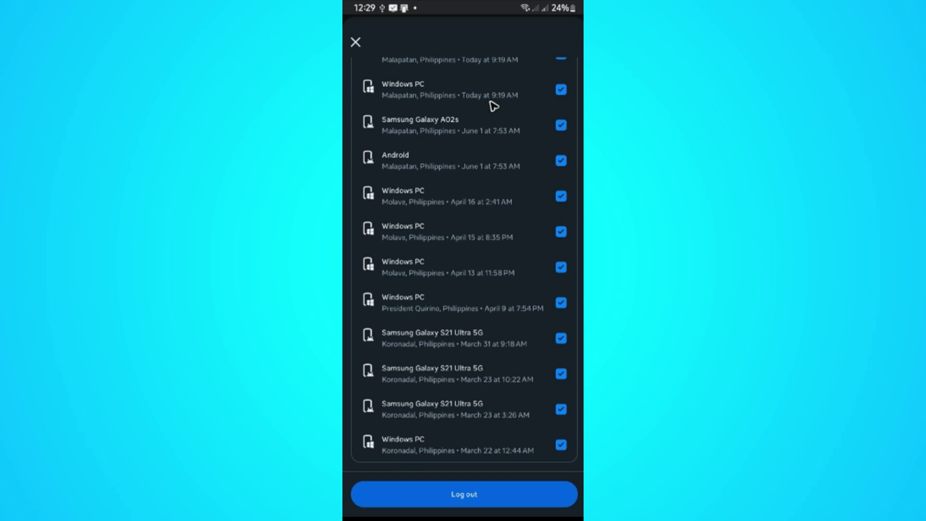
scroll(494, 106, up, 5)
click(356, 42)
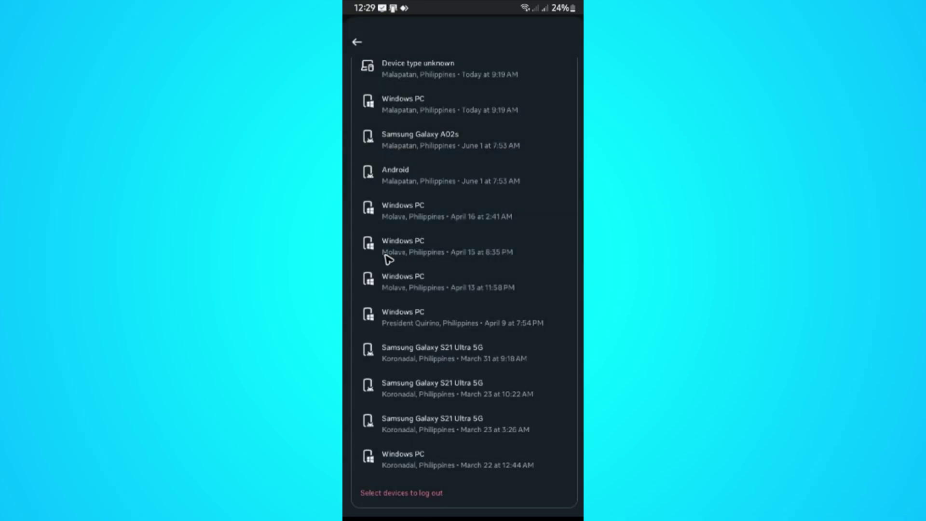
click(355, 39)
click(357, 44)
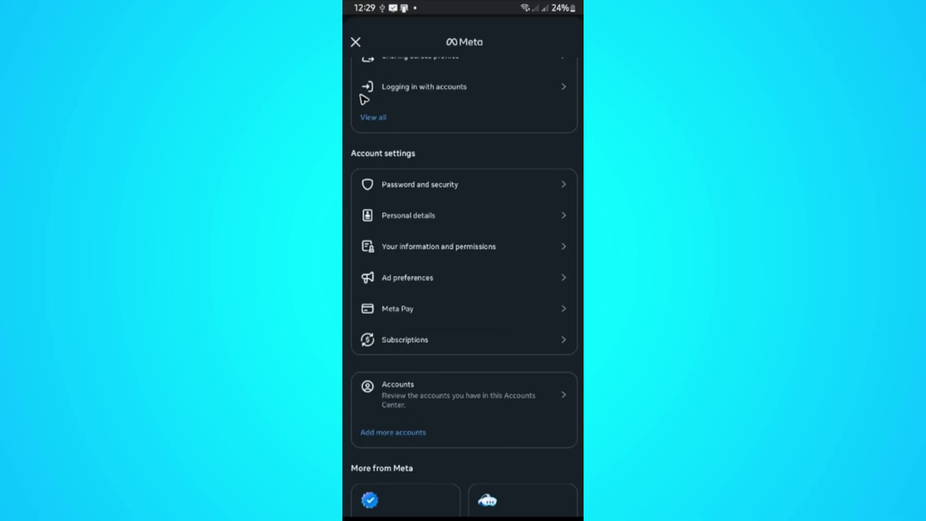
click(355, 42)
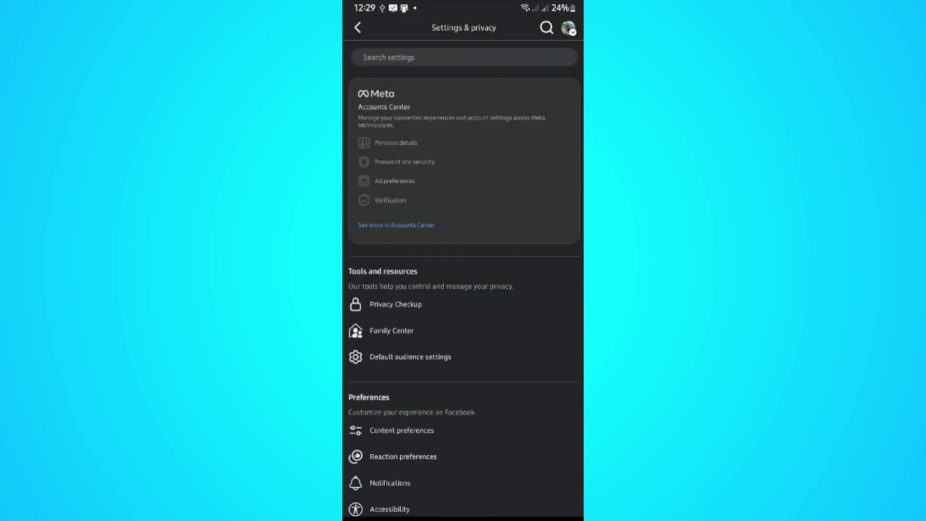